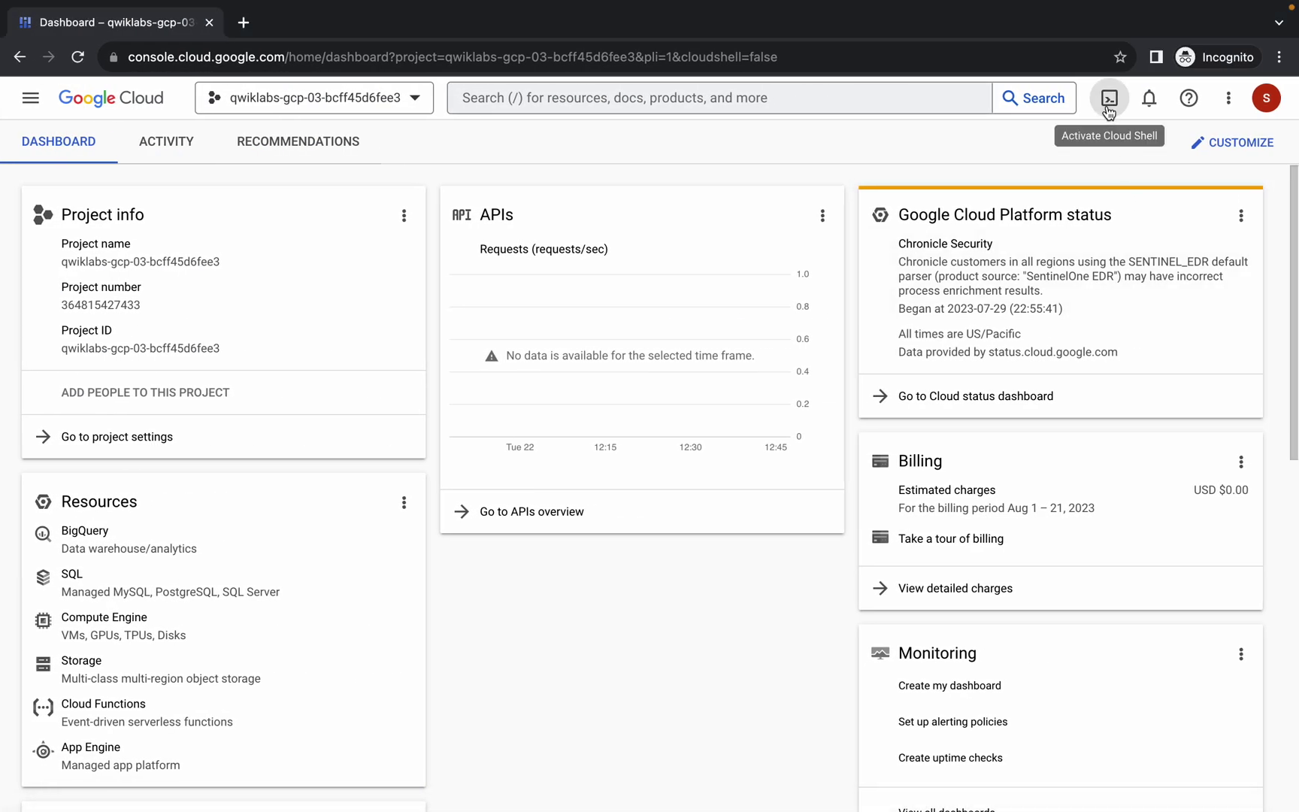
# Step: Start an enlarged Cloud Shell for the lab project and bring up the notepad of lab commands
pyautogui.click(1110, 97)
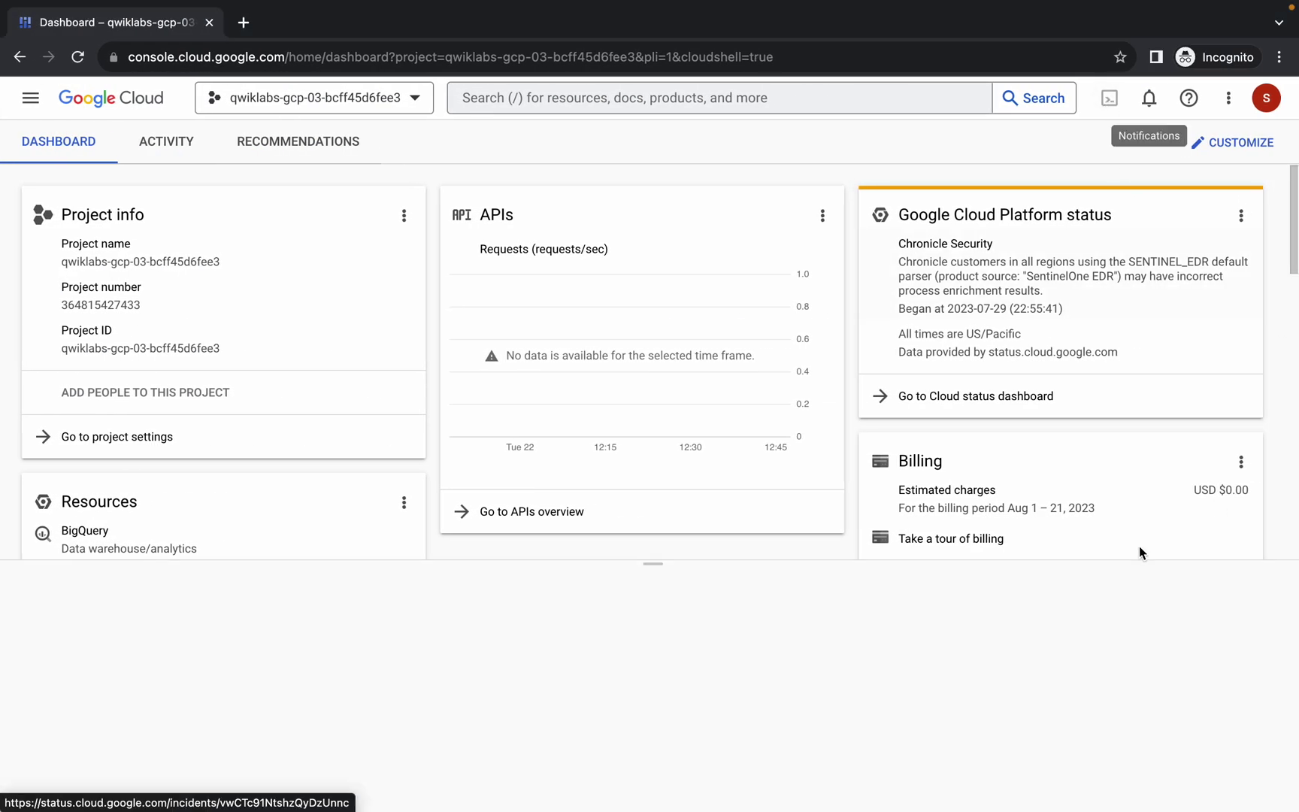
pyautogui.moveTo(657, 563); pyautogui.dragTo(636, 114)
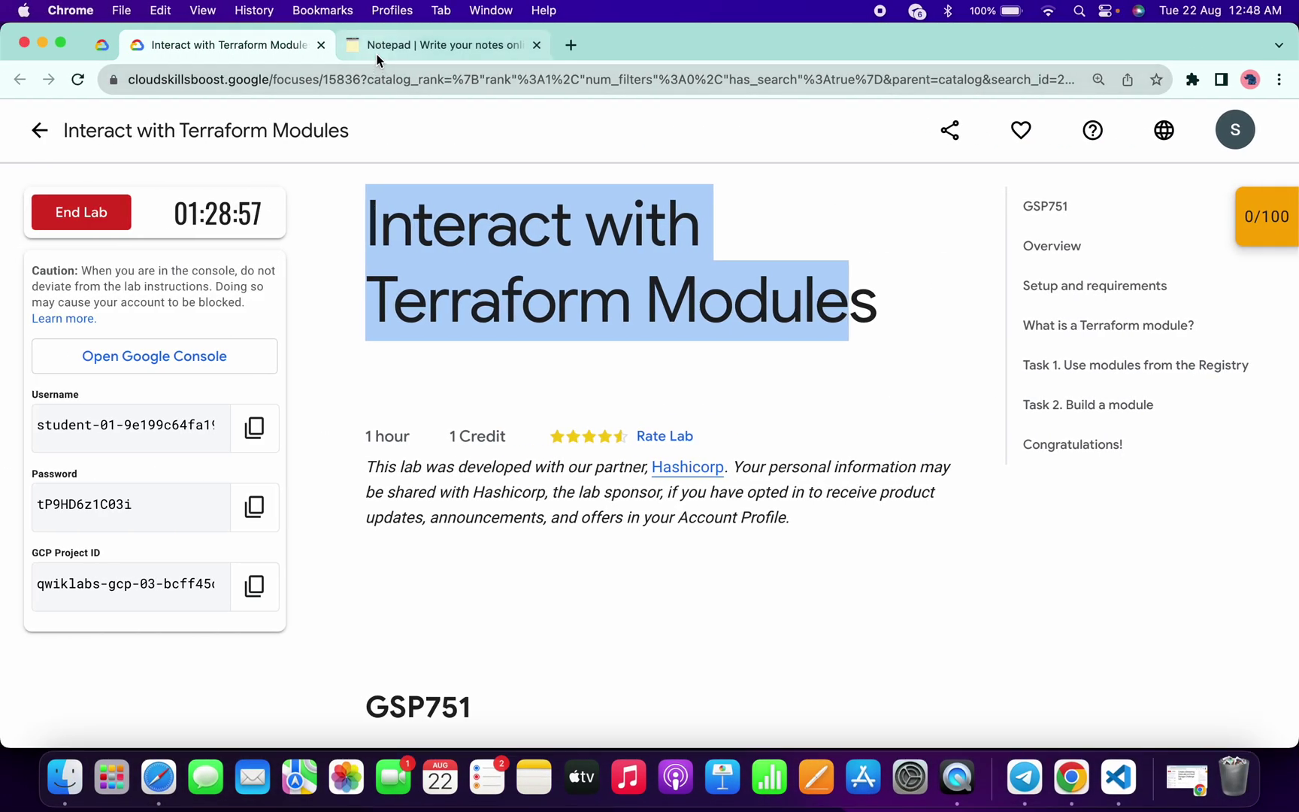
pyautogui.click(376, 52)
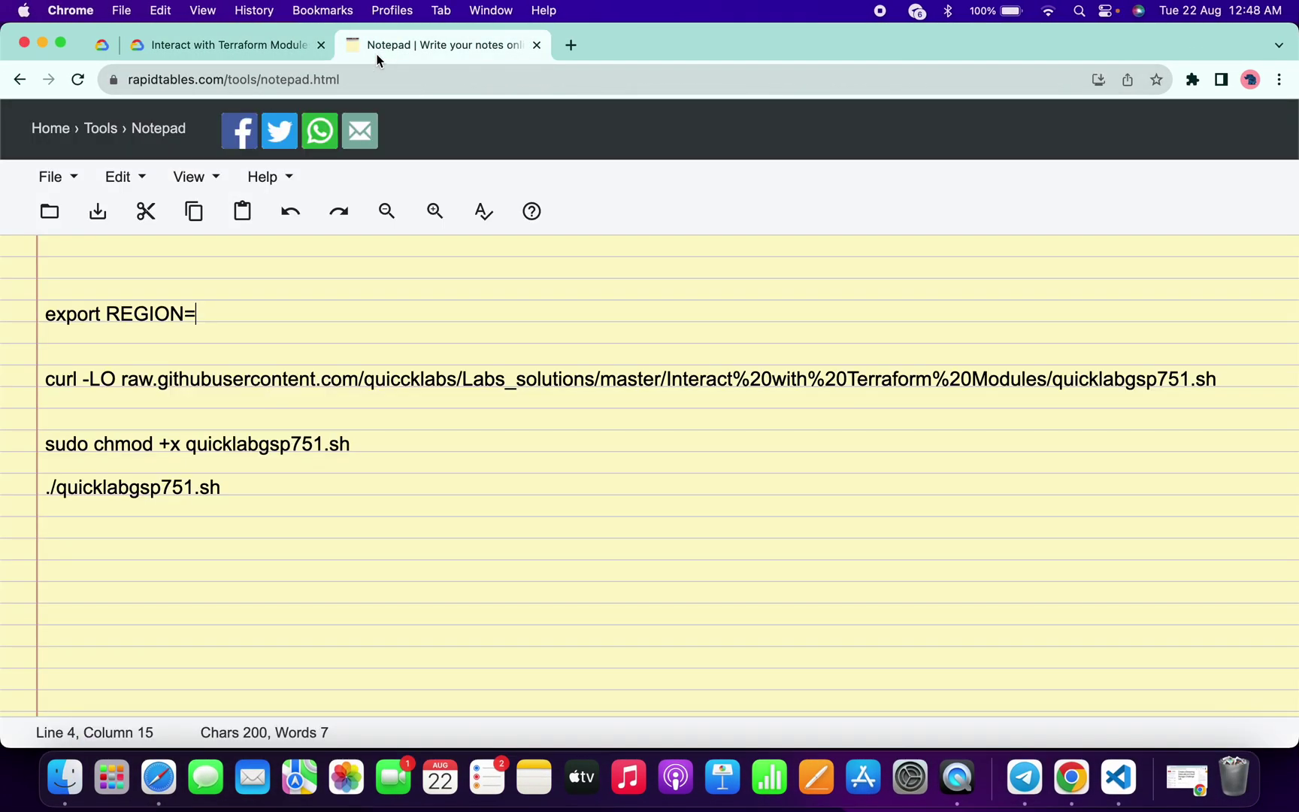
# Step: Copy the us-east1 bucket location from Task 2 into the notepad's export REGION= line, then select all
pyautogui.click(212, 46)
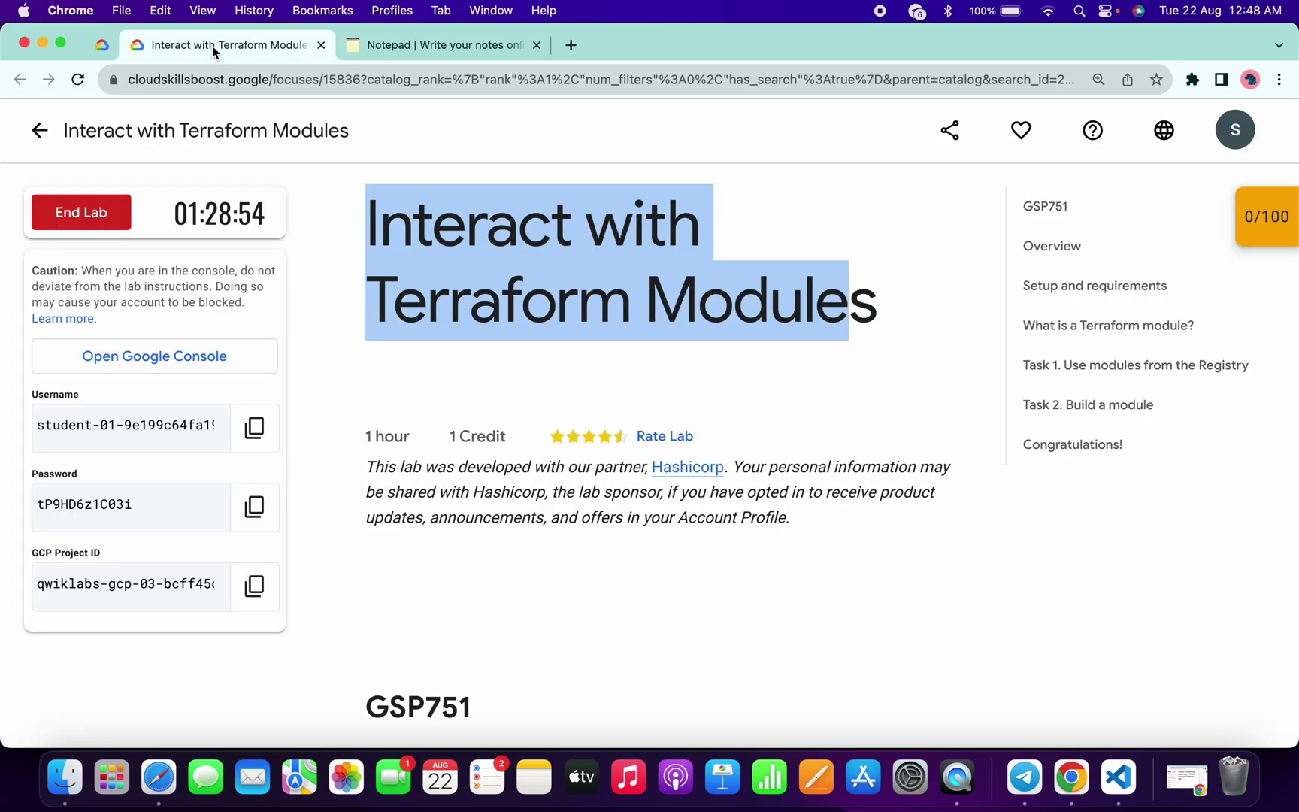
pyautogui.click(1061, 405)
pyautogui.scroll(-5, 710, 434)
pyautogui.scroll(-5, 709, 434)
pyautogui.scroll(-5, 709, 433)
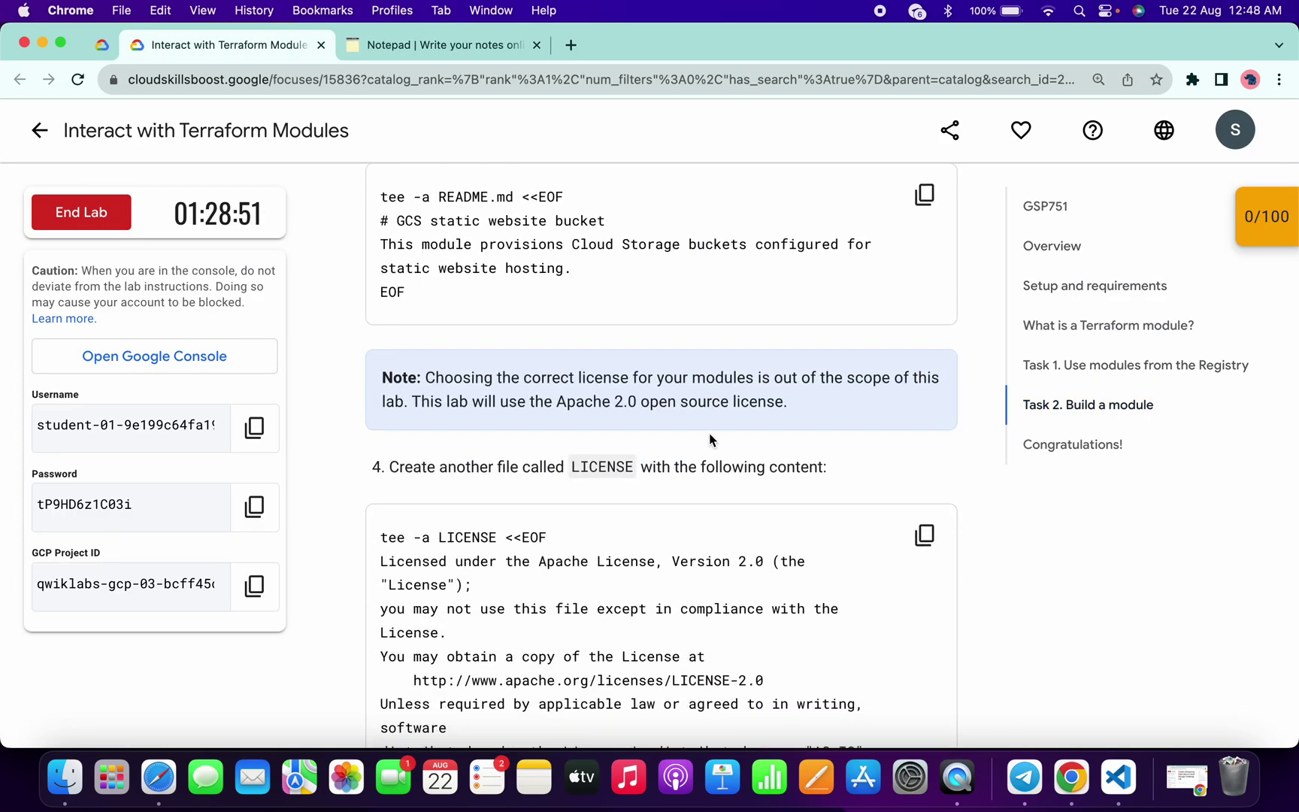
pyautogui.scroll(-5, 709, 434)
pyautogui.scroll(-5, 709, 439)
pyautogui.scroll(-5, 710, 439)
pyautogui.scroll(-5, 710, 439)
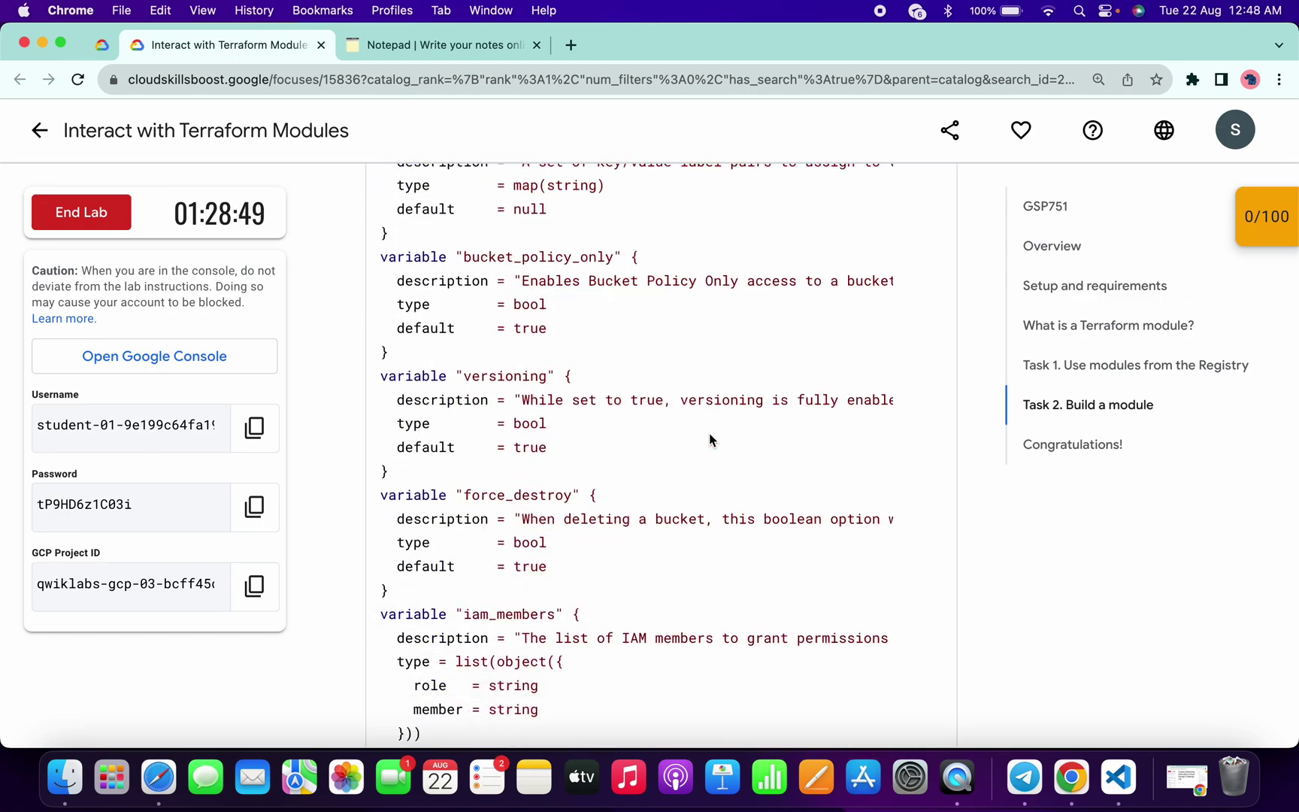
pyautogui.scroll(-5, 710, 439)
pyautogui.scroll(-5, 710, 438)
pyautogui.scroll(-3, 709, 439)
pyautogui.scroll(-2, 710, 438)
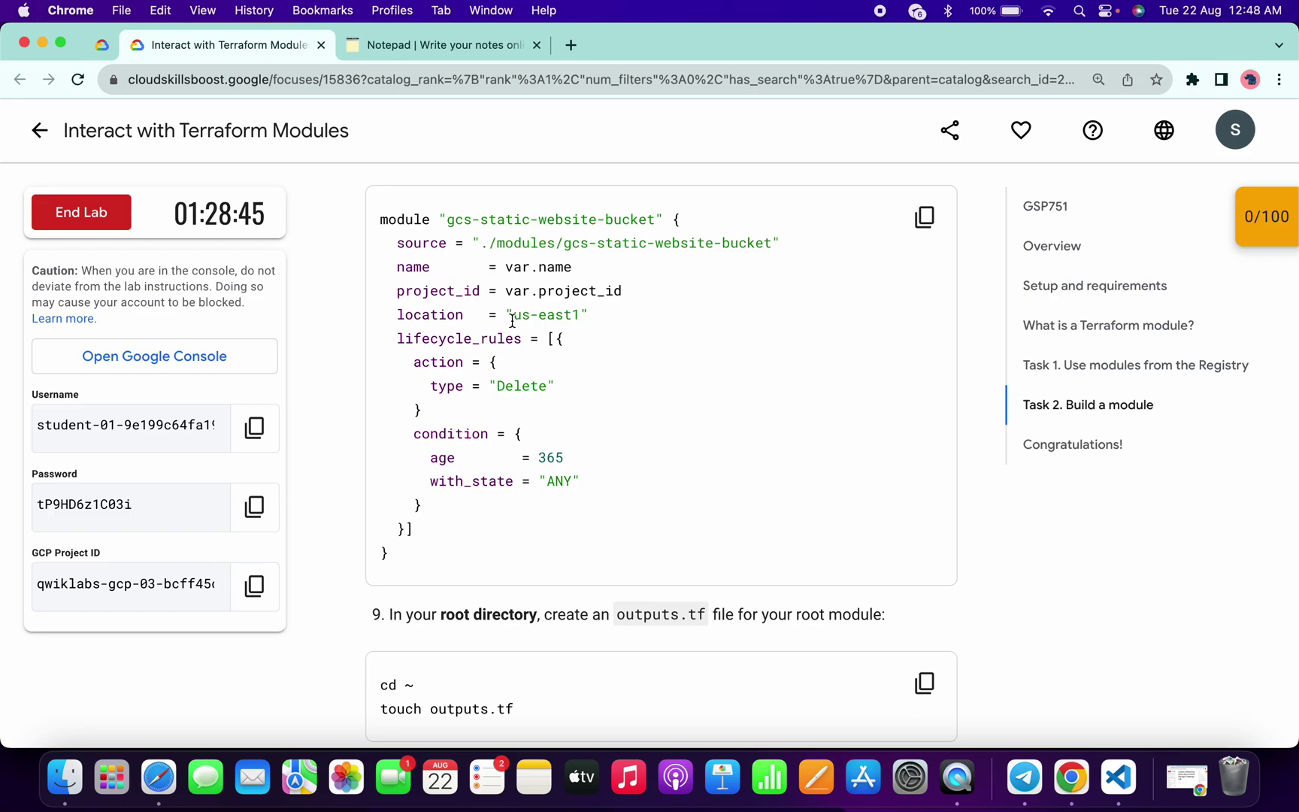
pyautogui.moveTo(513, 316); pyautogui.dragTo(580, 316)
pyautogui.press('super+c')
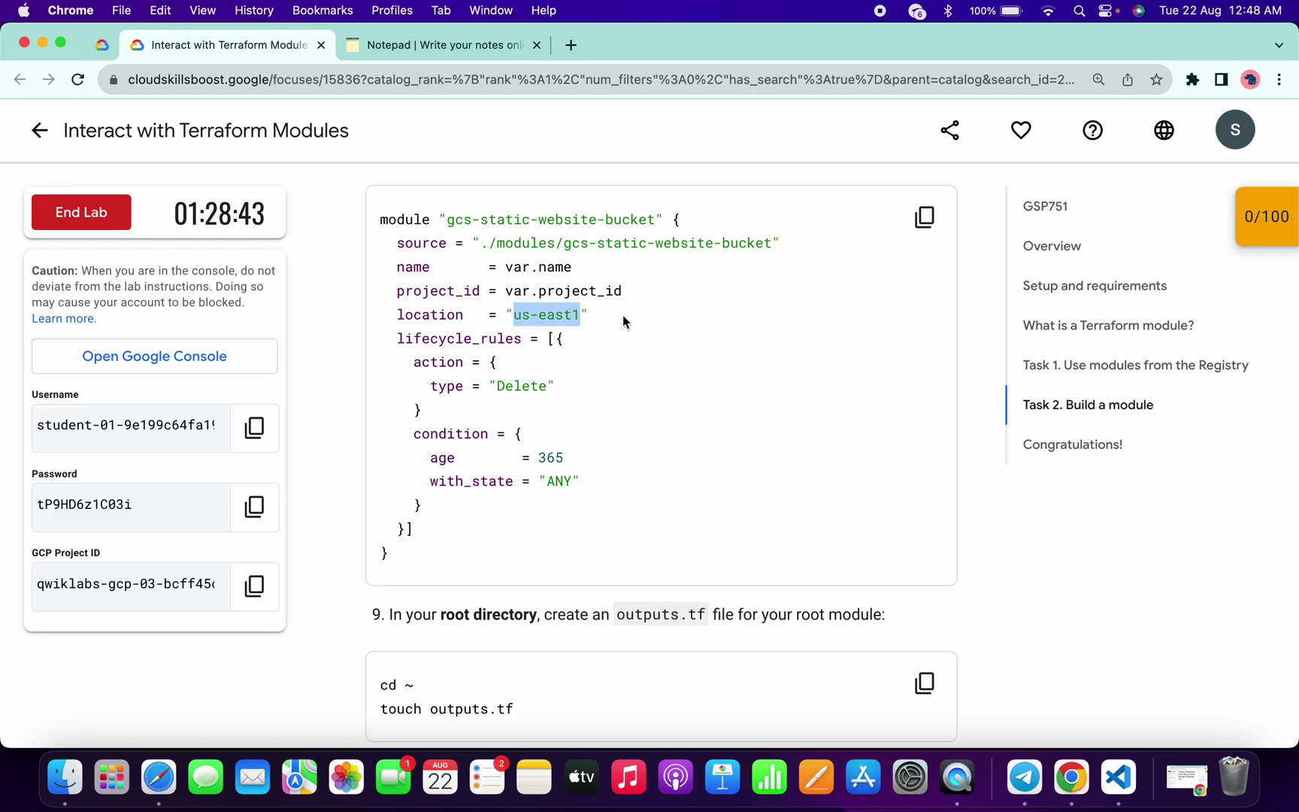
pyautogui.click(405, 47)
pyautogui.press('super+v')
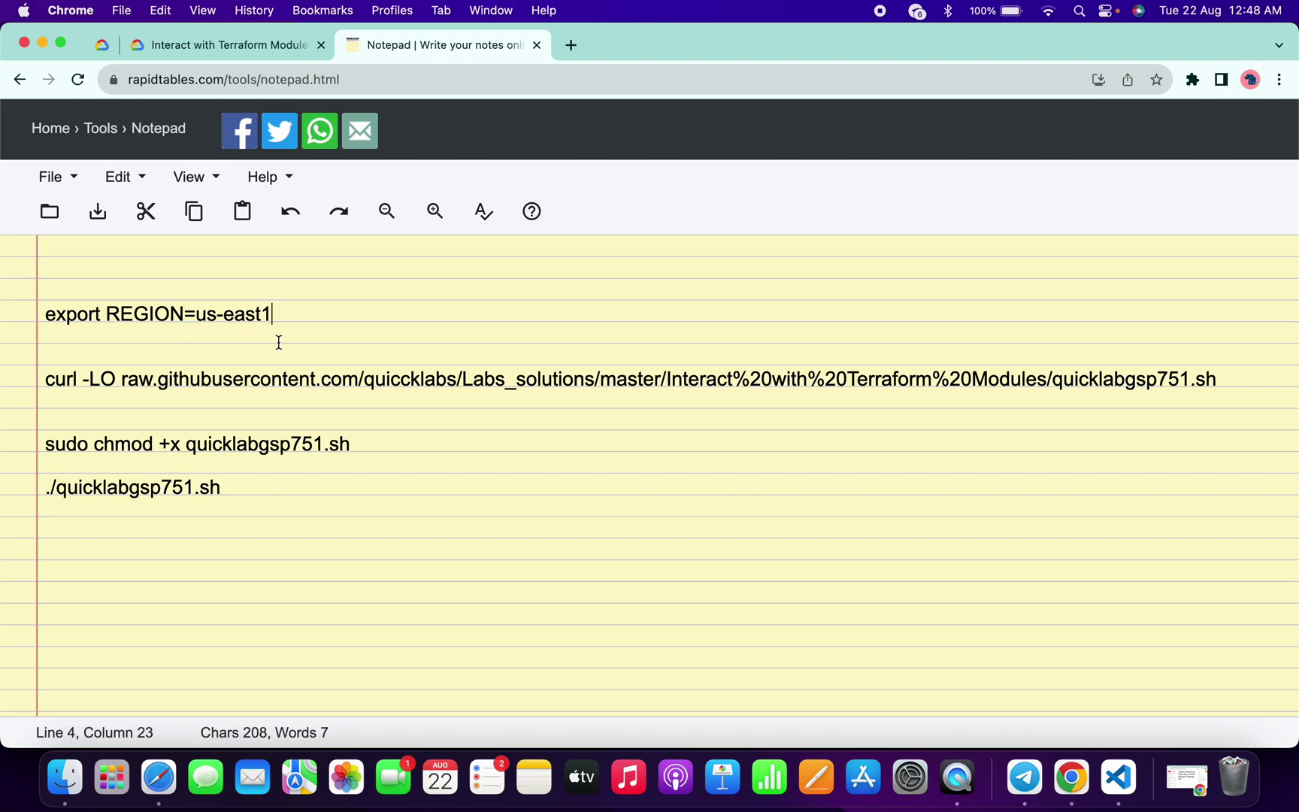
pyautogui.press('super+a')
# Step: Copy the notepad commands, run them in Cloud Shell, and authorize credential use
pyautogui.press('super+c')
pyautogui.hotkey('ctrl', 'Right')
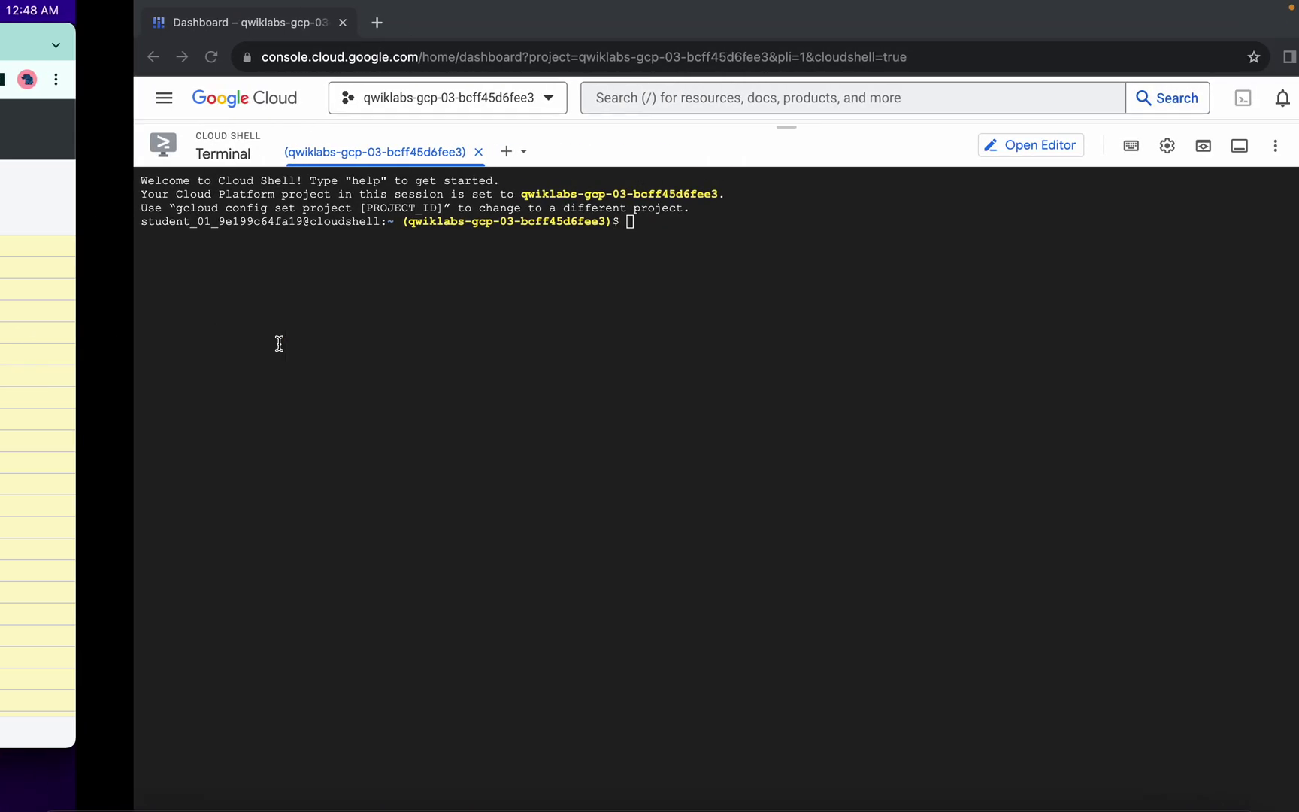
pyautogui.press('super+v')
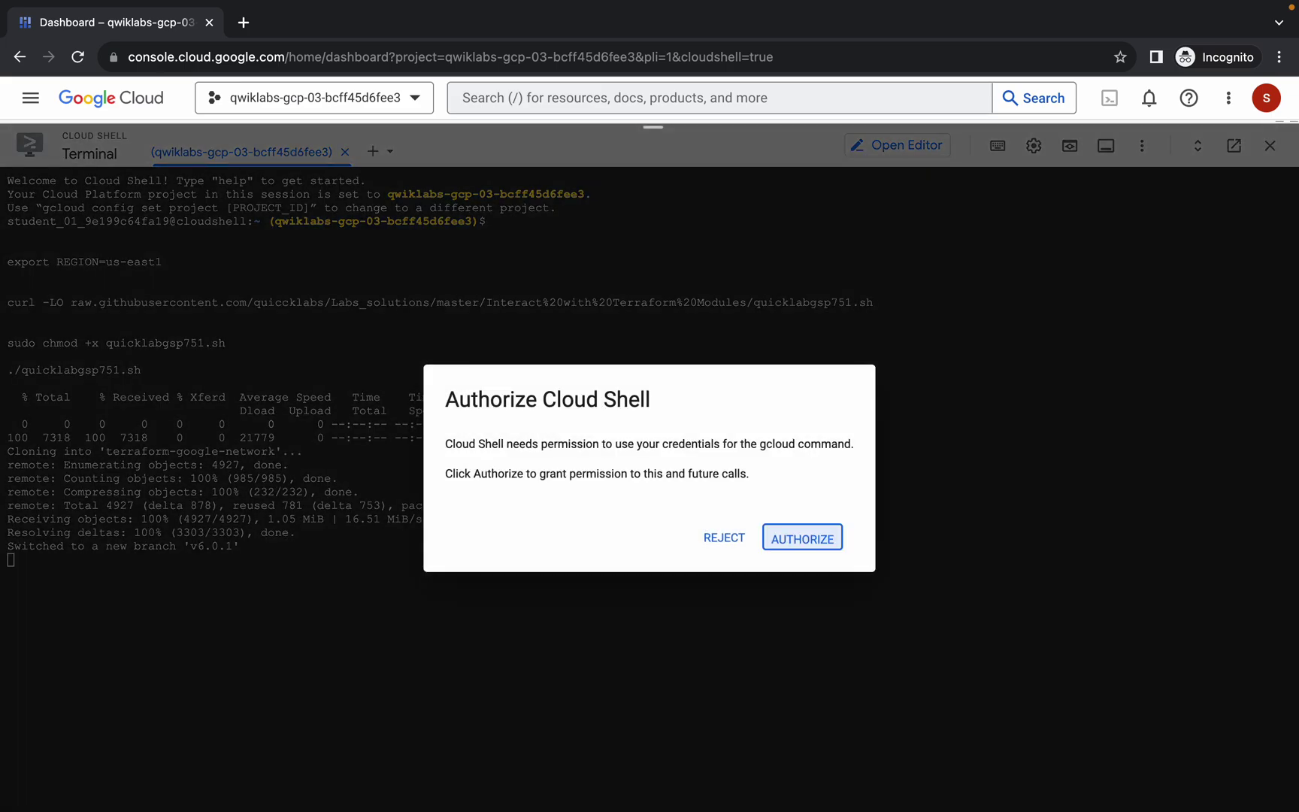
pyautogui.press('Return')
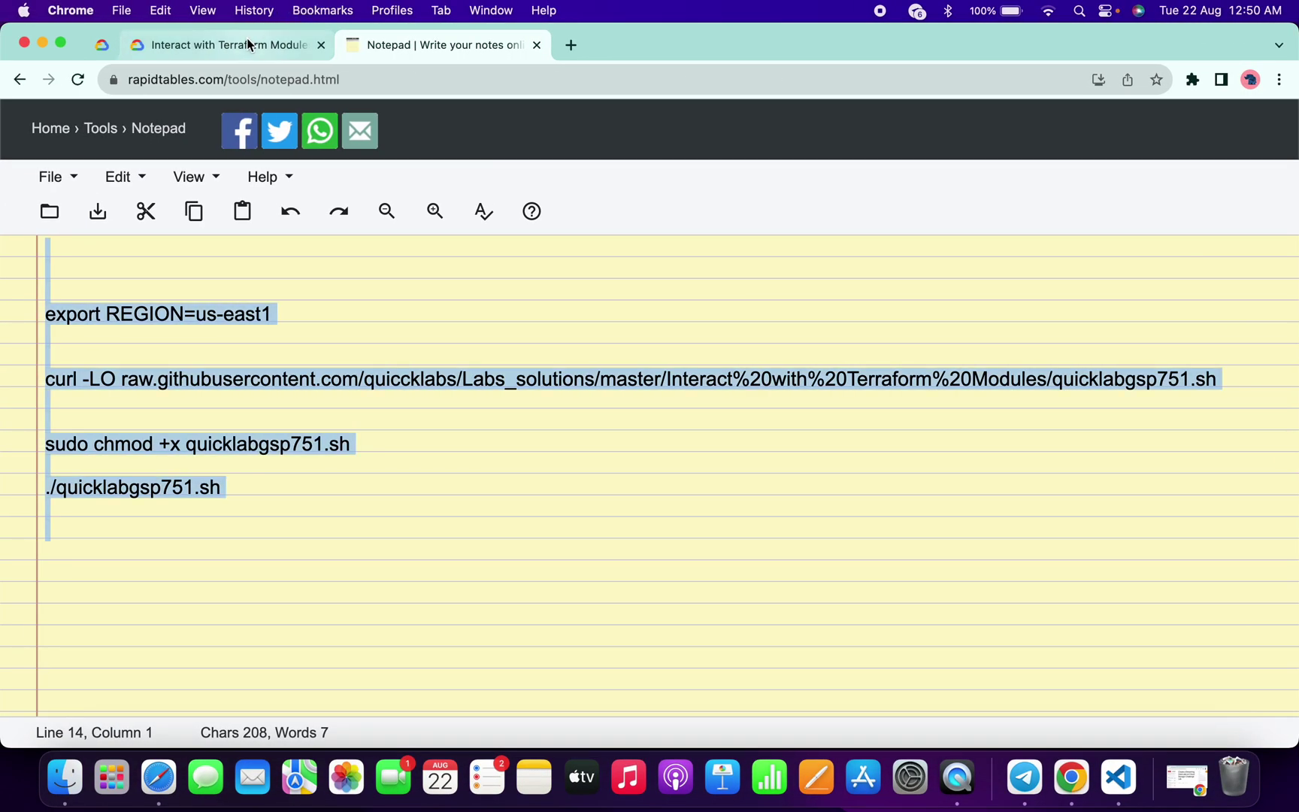
# Step: Check progress on the Provision infrastructure and Upload files to the bucket checkpoints
pyautogui.click(248, 44)
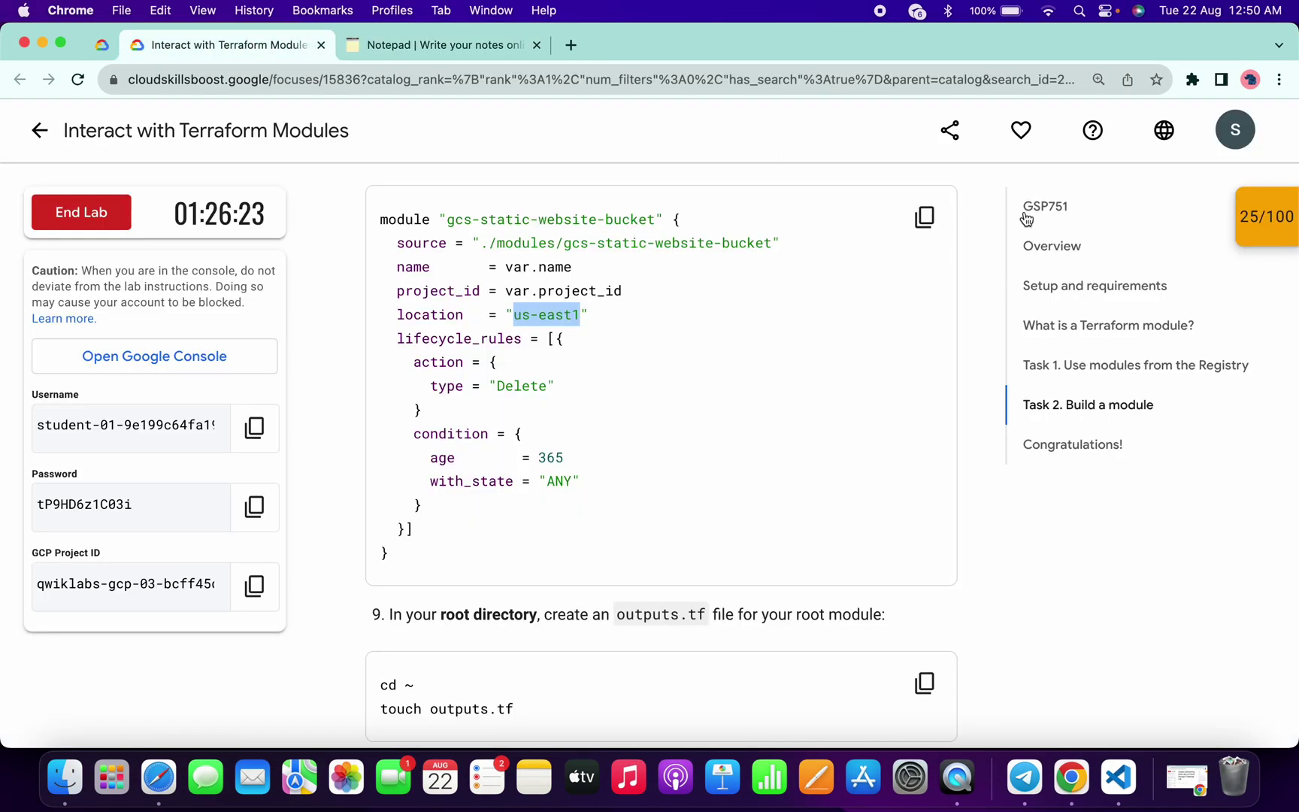
pyautogui.click(1248, 224)
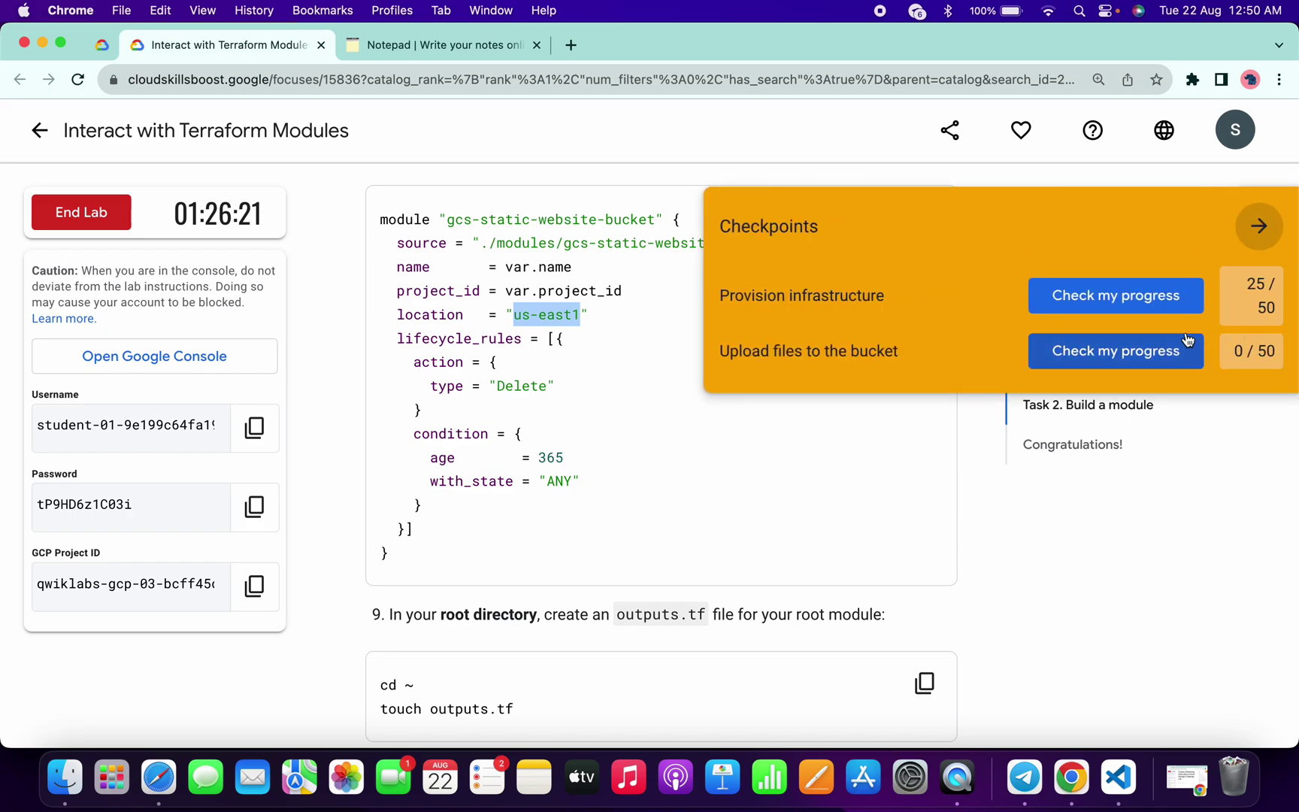
pyautogui.click(1126, 305)
pyautogui.click(1157, 350)
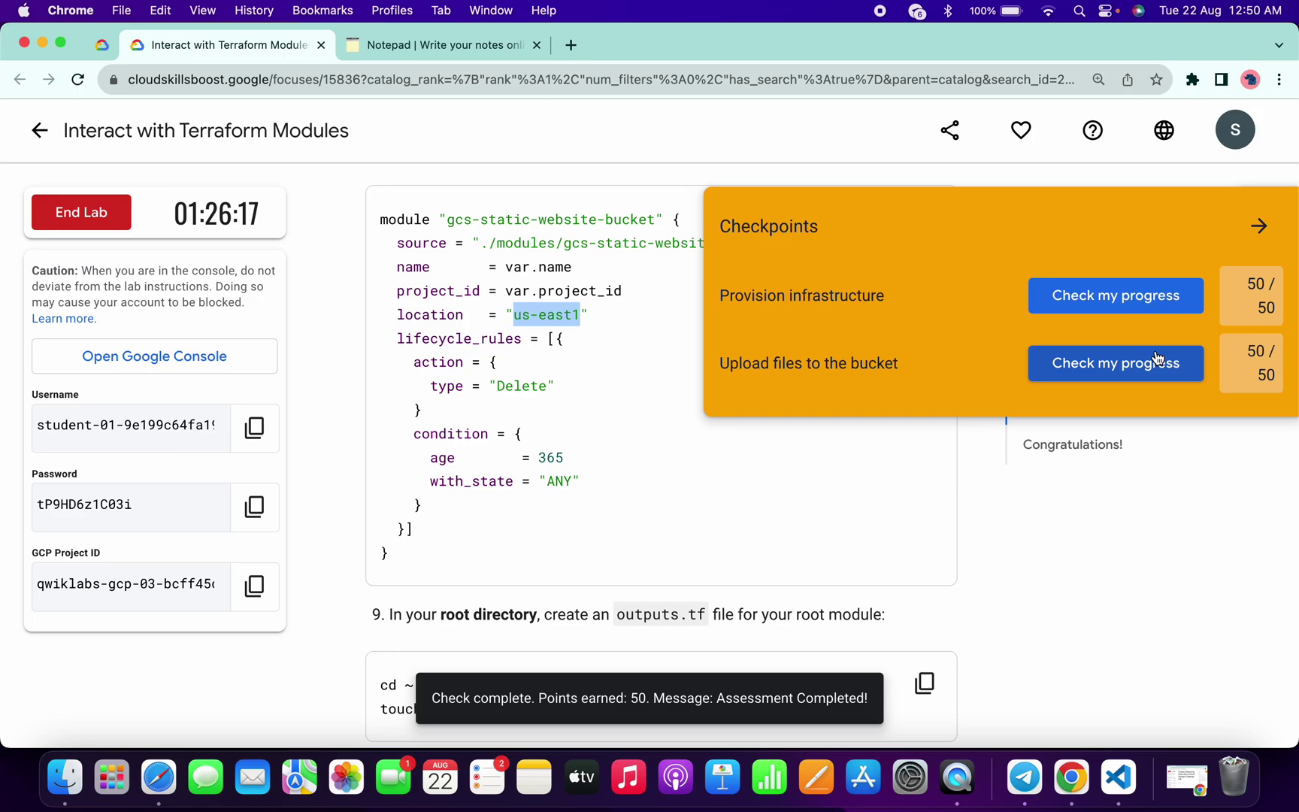
# Step: Close the checkpoints panel and highlight the Congratulations! section heading
pyautogui.click(1261, 227)
pyautogui.scroll(-5, 1099, 447)
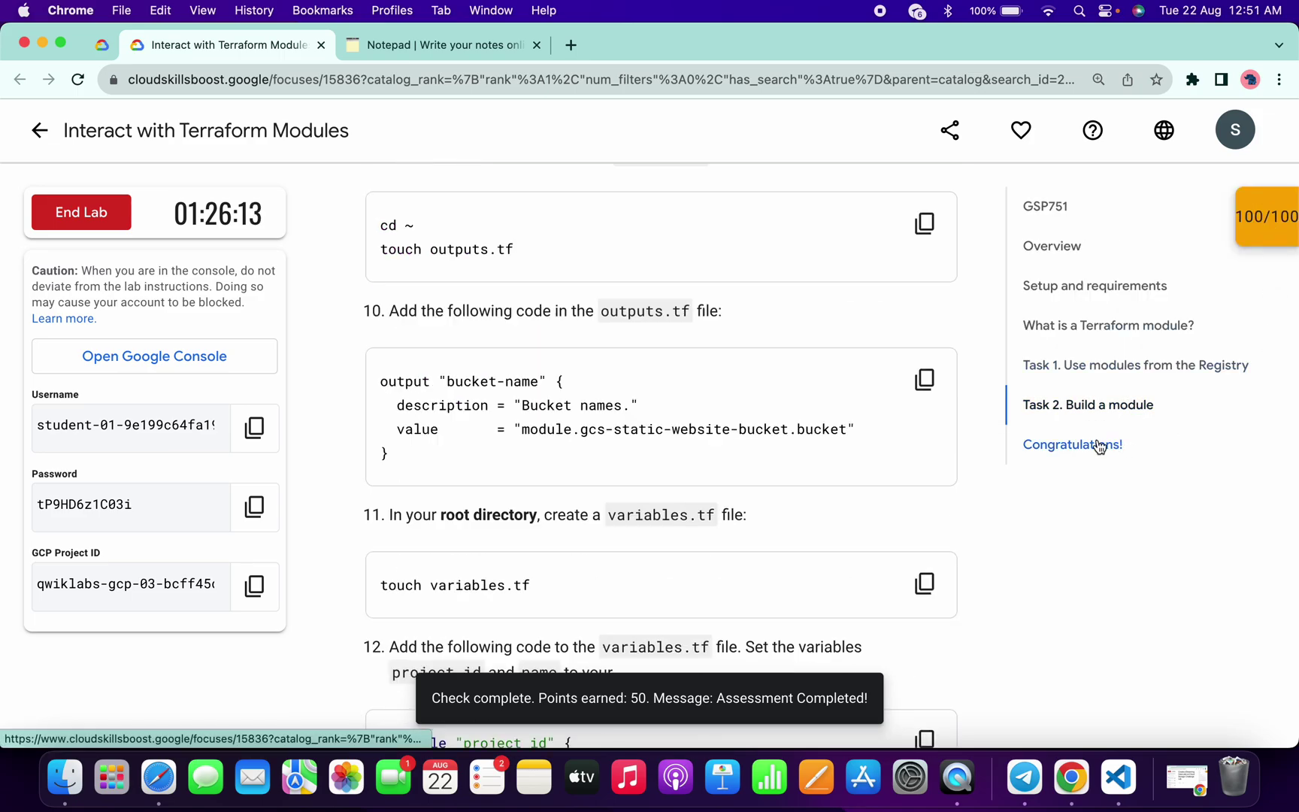
pyautogui.click(1099, 447)
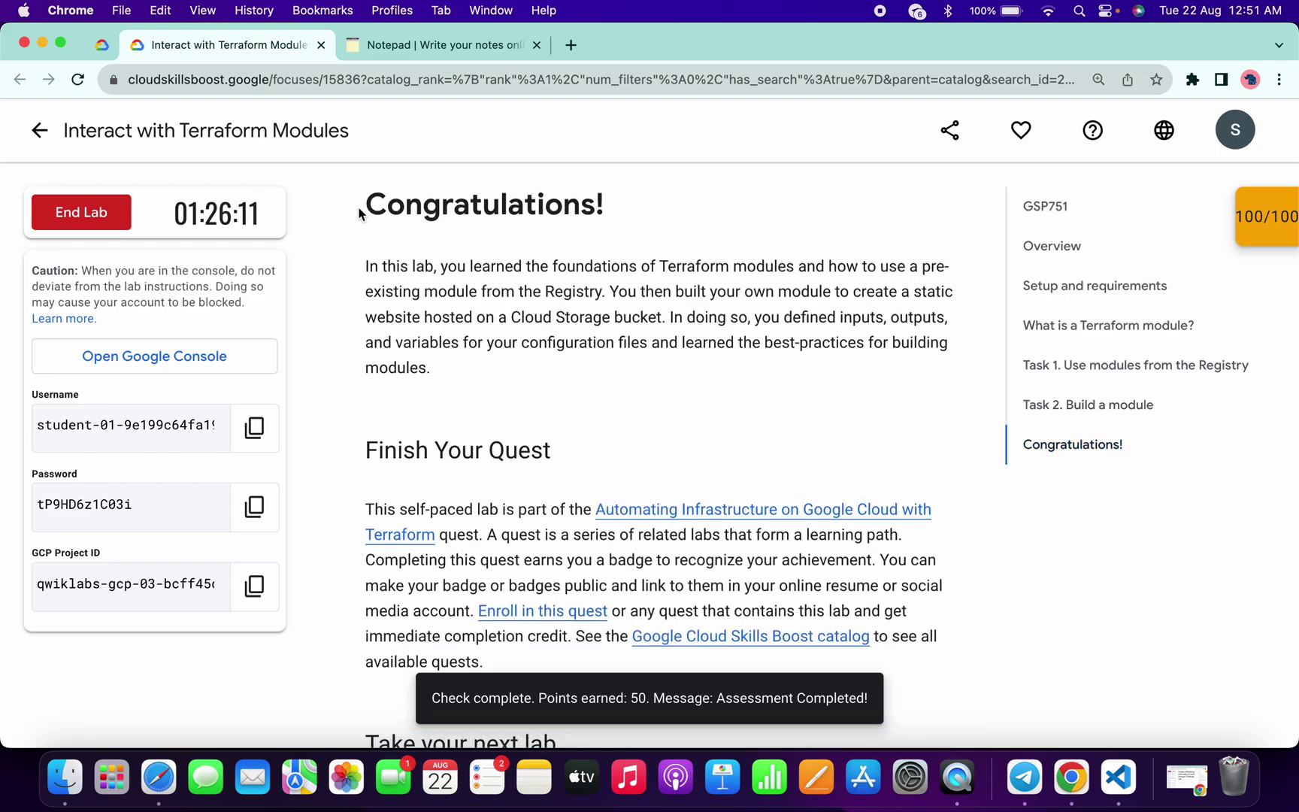
pyautogui.moveTo(609, 209); pyautogui.dragTo(368, 194)
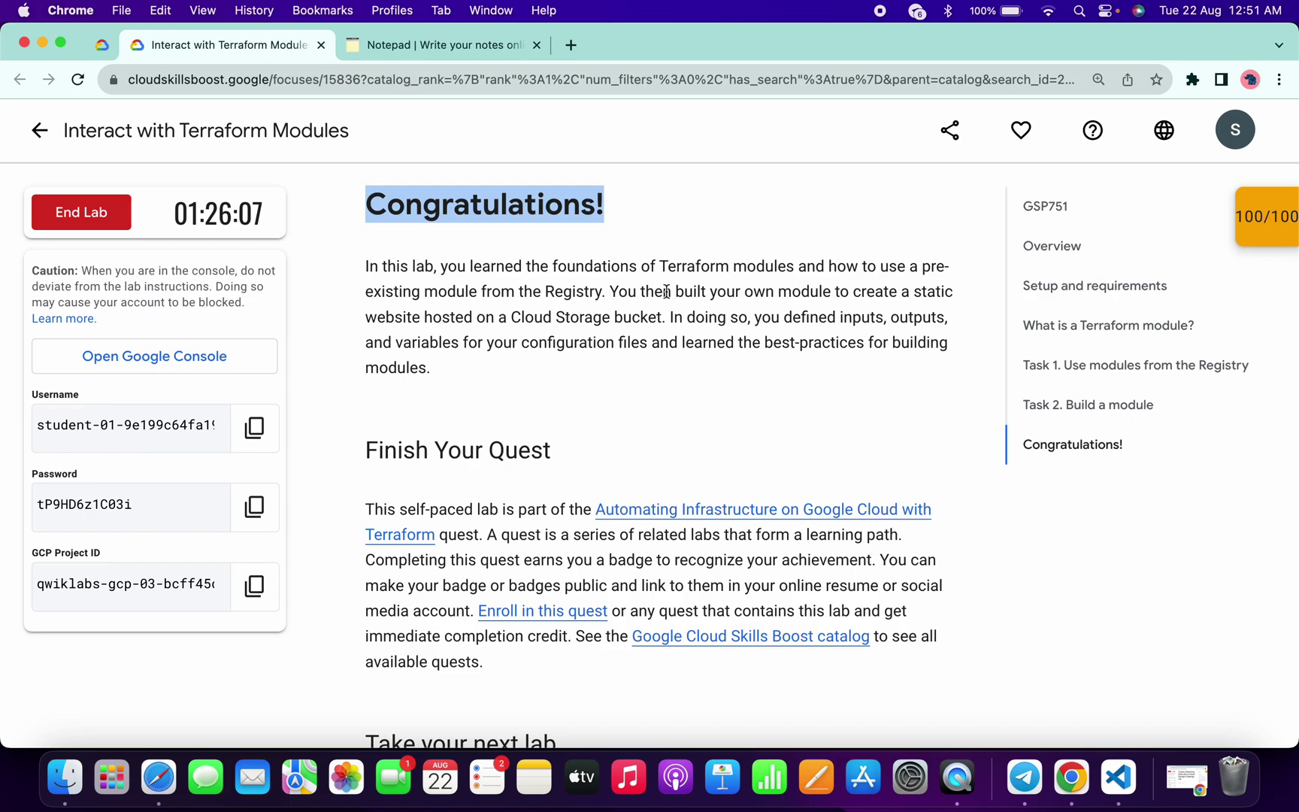